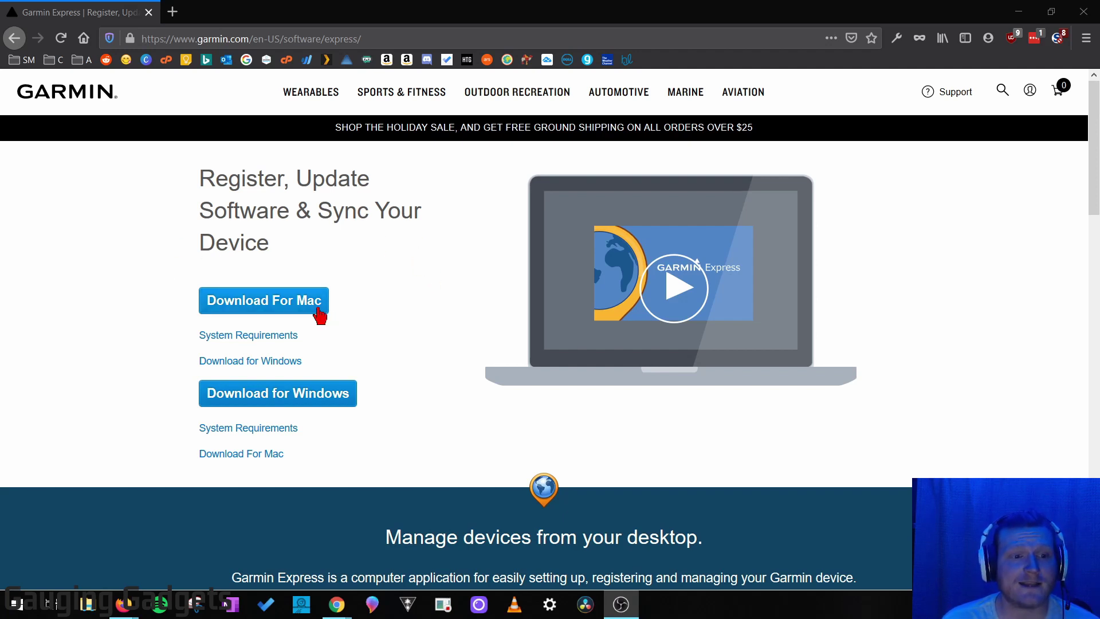
- Download and save the Windows Garmin Express installer, install it, and launch v6.19.3.0
{"action": "left_click", "coordinate": [271, 400]}
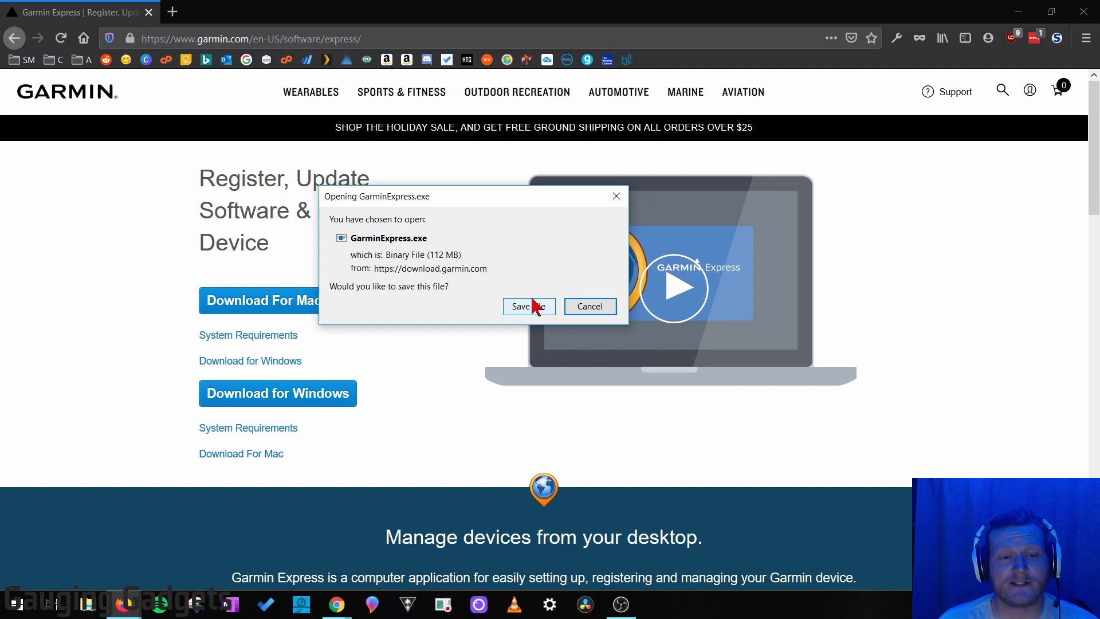
{"action": "left_click", "coordinate": [529, 307]}
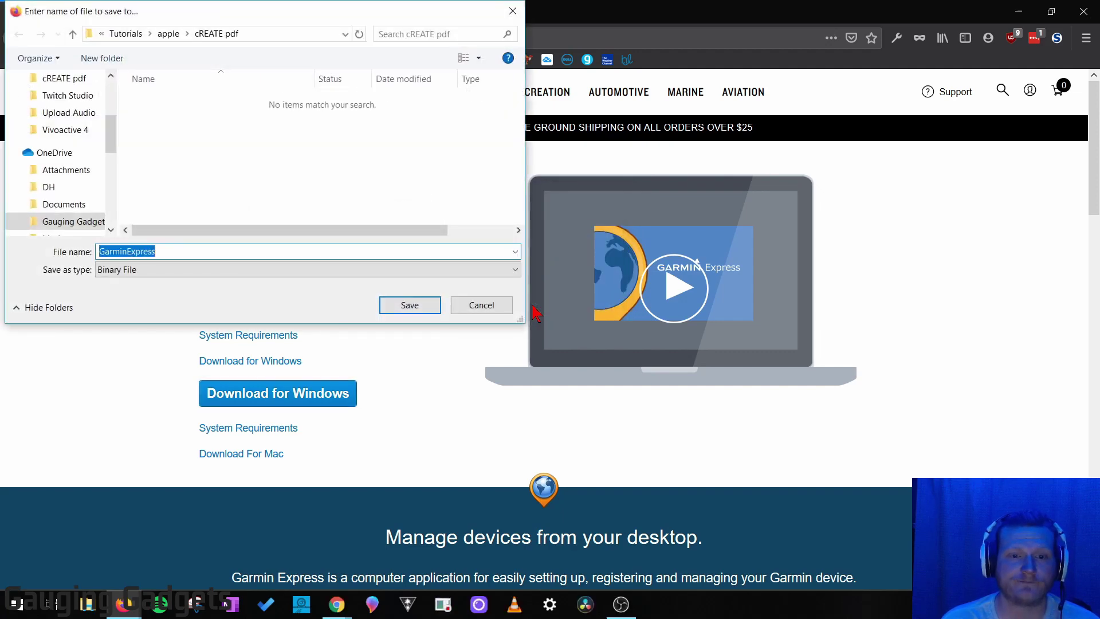
{"action": "left_click", "coordinate": [422, 306]}
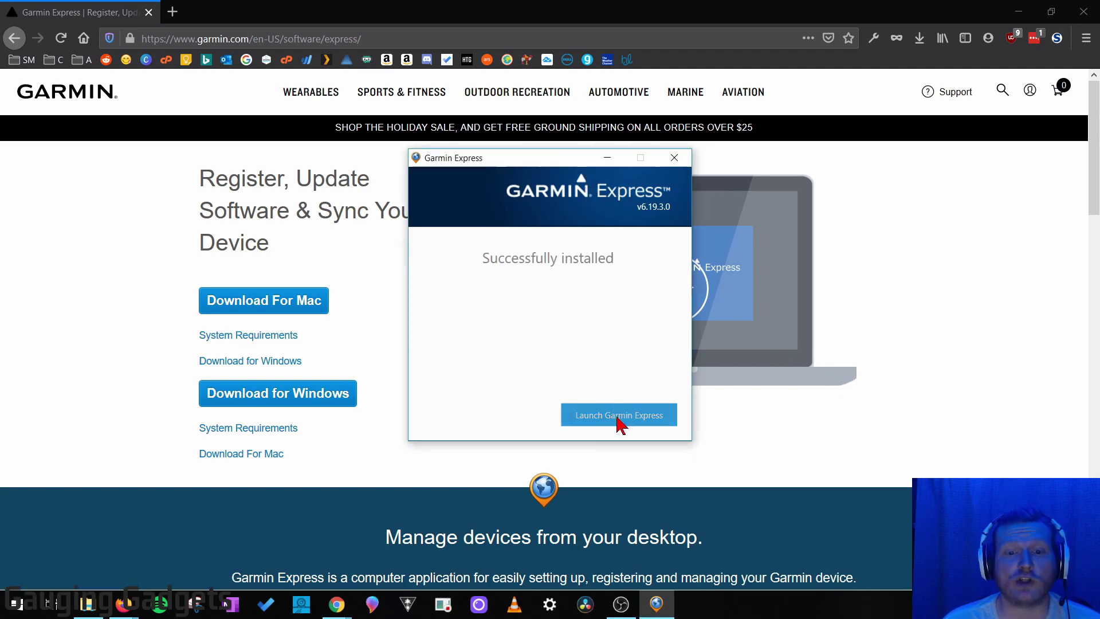
{"action": "left_click", "coordinate": [618, 417]}
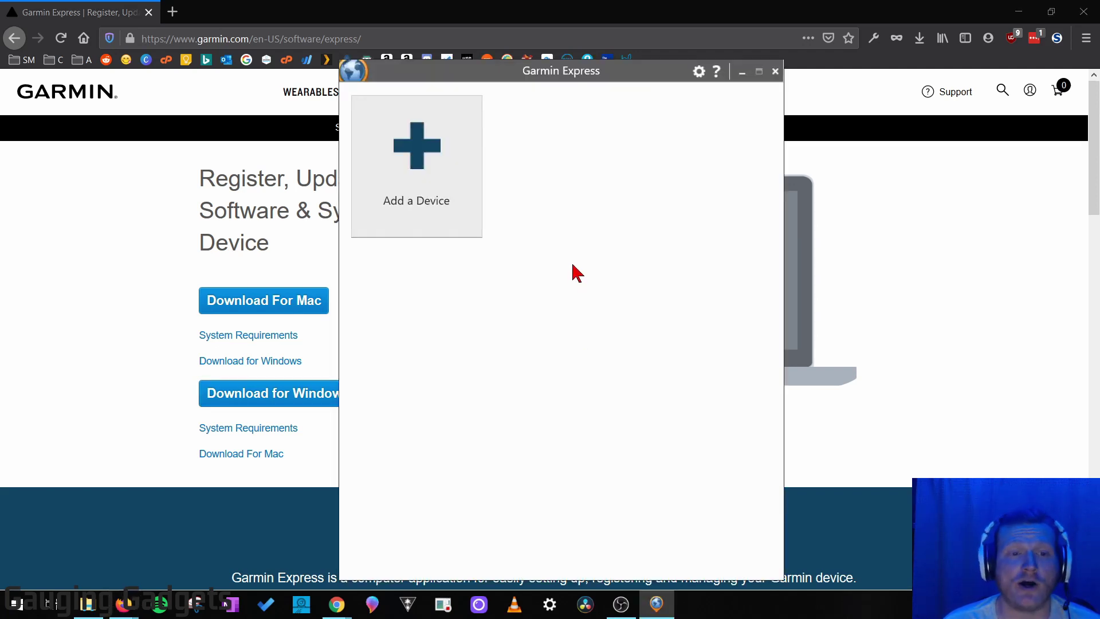
- Add the detected vívoactive 4, sign in to Garmin Connect, and accept its device settings
{"action": "left_click", "coordinate": [415, 163]}
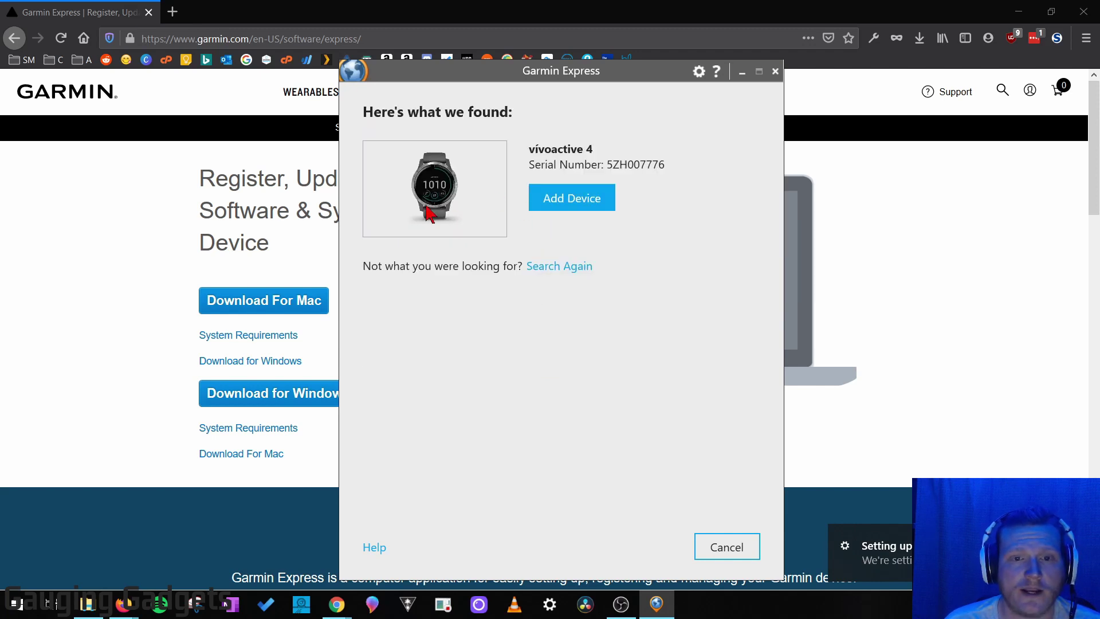
{"action": "left_click", "coordinate": [588, 207]}
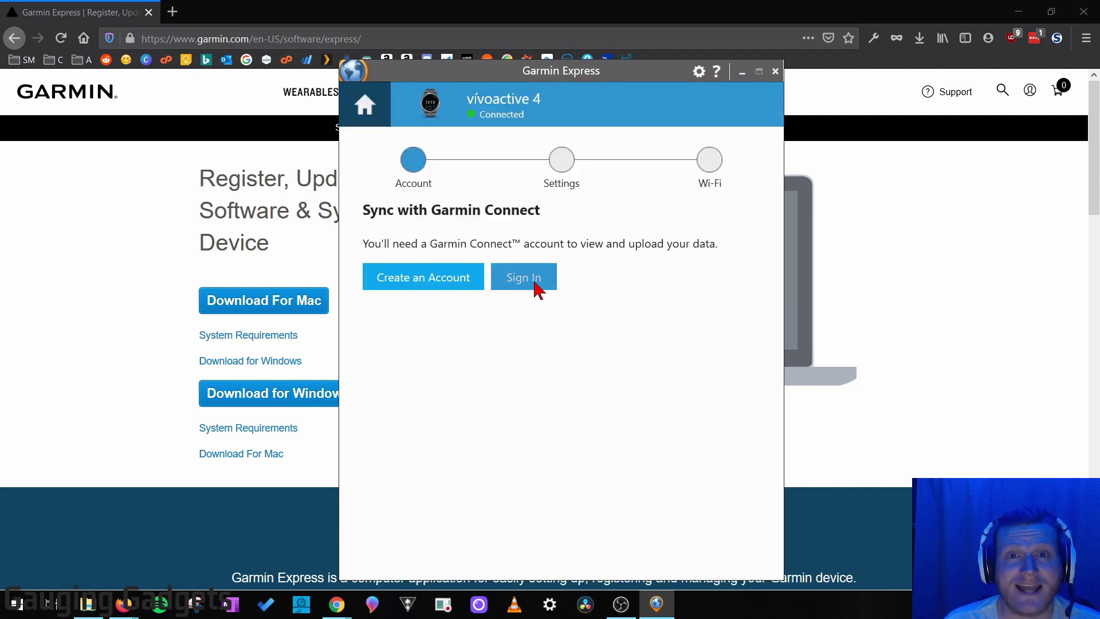
{"action": "left_click", "coordinate": [536, 286]}
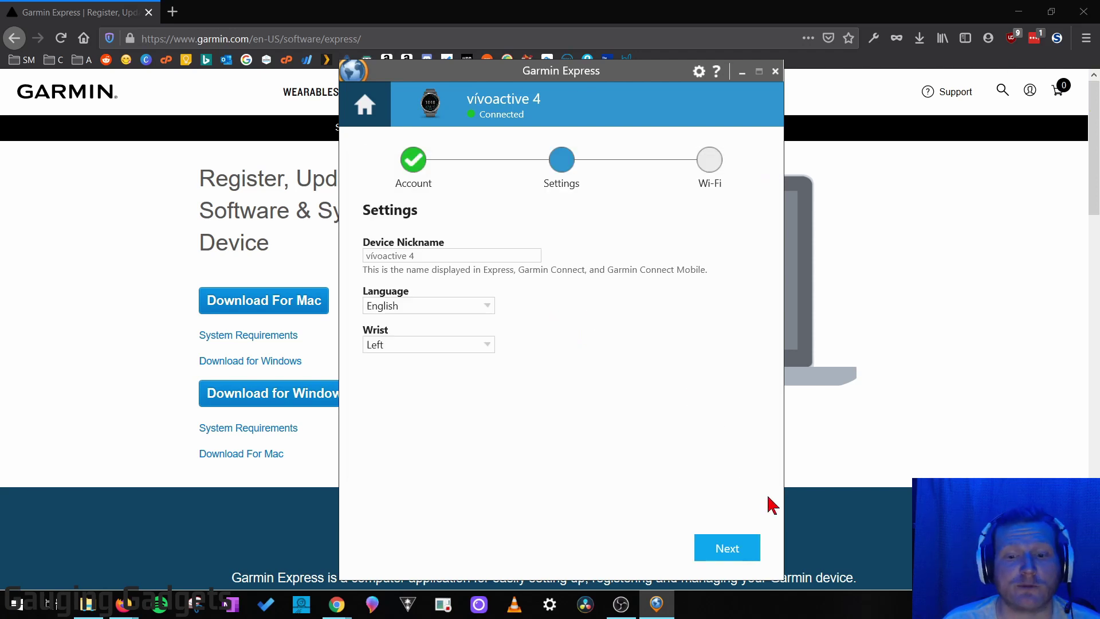
{"action": "left_click", "coordinate": [747, 547]}
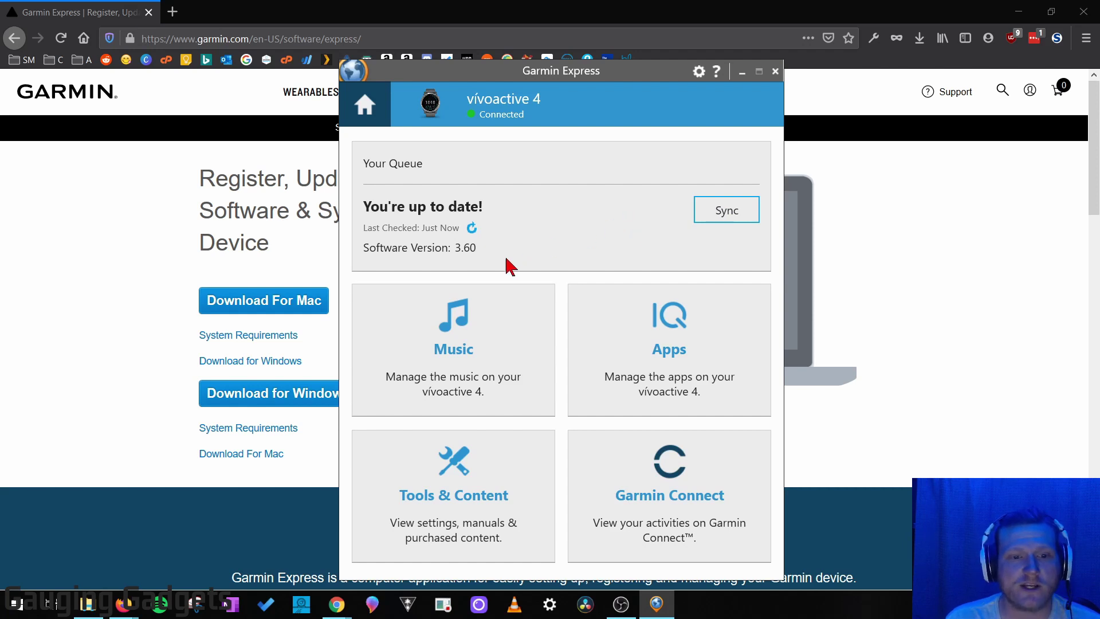
- Open the Music tile on the vívoactive 4 dashboard
{"action": "left_click", "coordinate": [455, 351]}
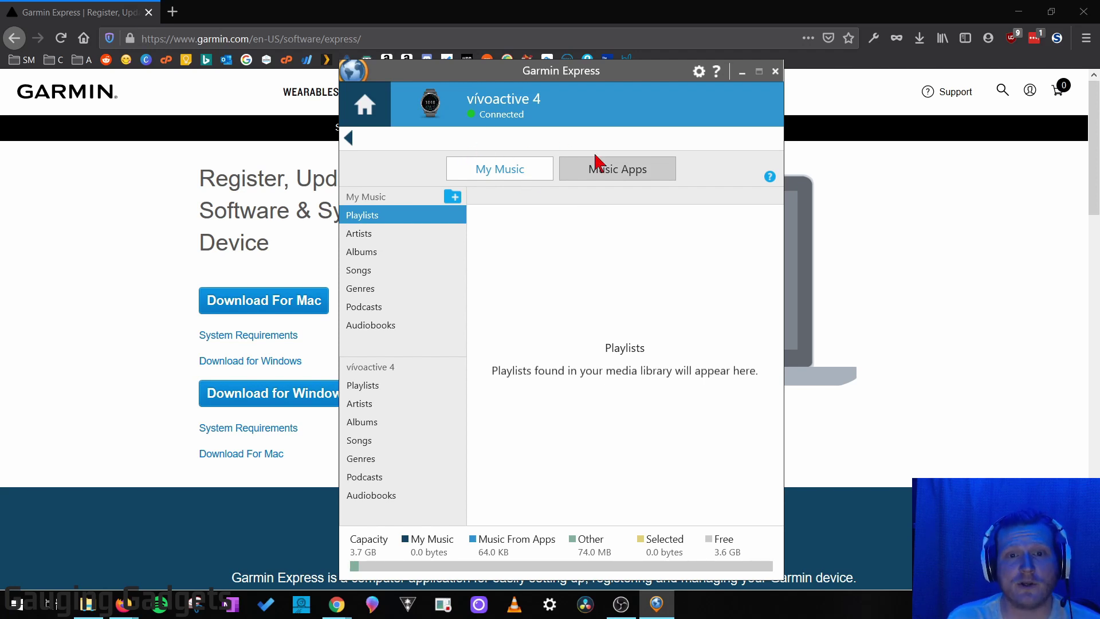
{"action": "left_click", "coordinate": [620, 170]}
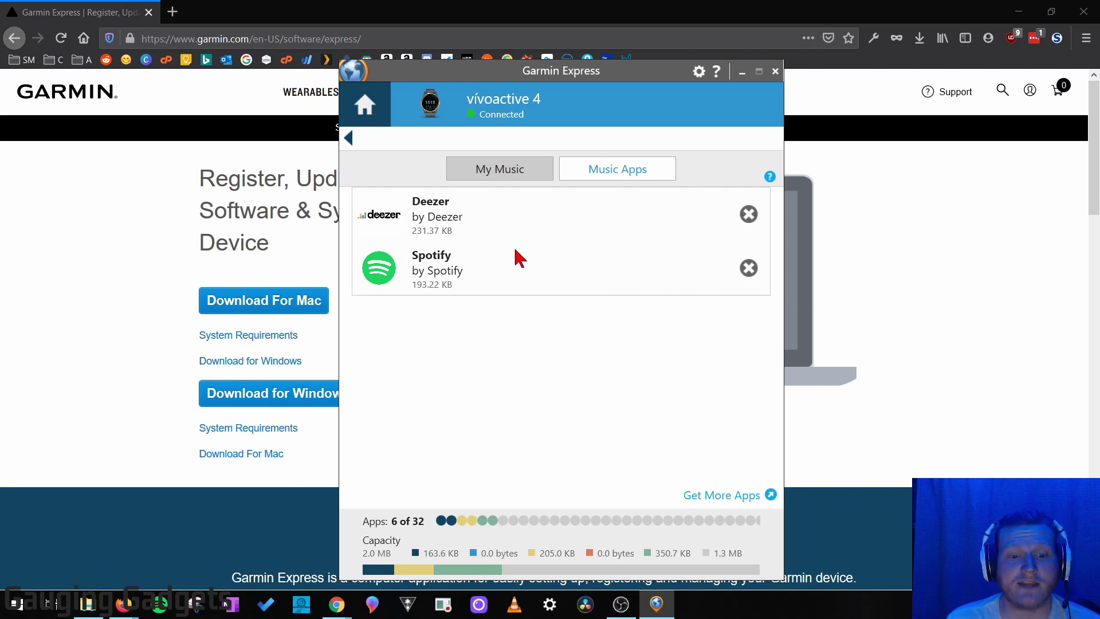
{"action": "left_click", "coordinate": [505, 175]}
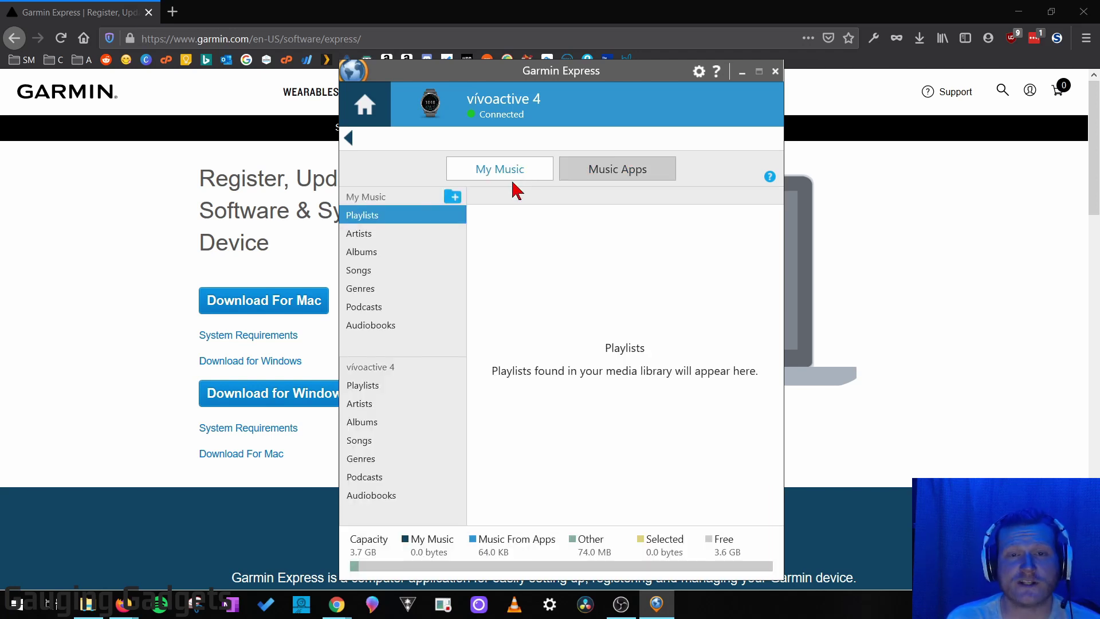
- Tick the Upload Audio folder under Vivoactive 4 as a music scan folder and save
{"action": "left_click", "coordinate": [453, 198]}
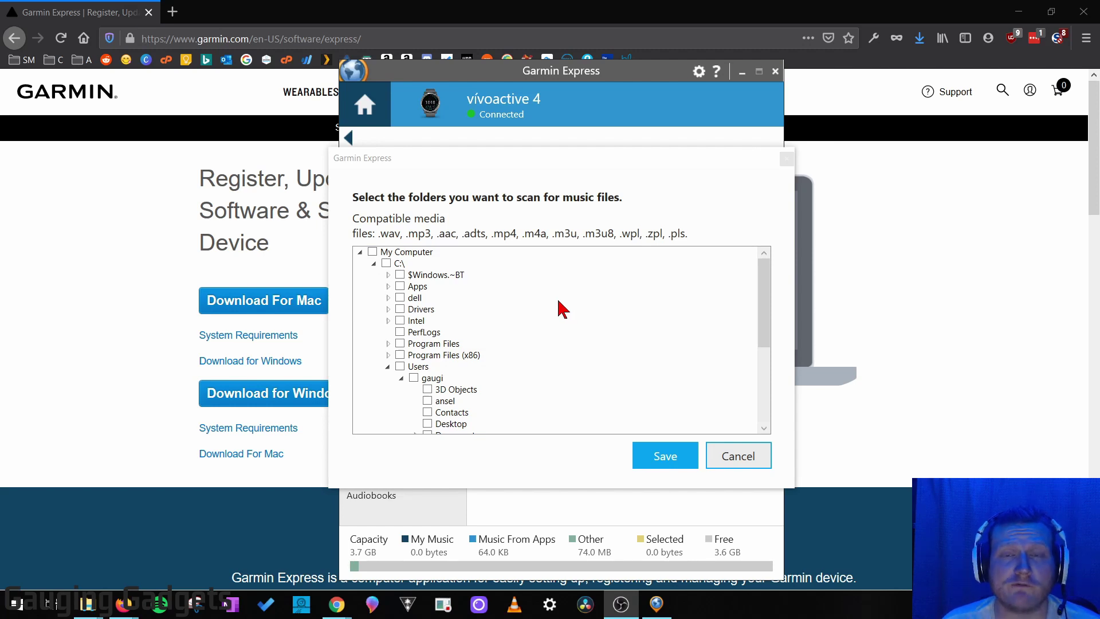
{"action": "left_click", "coordinate": [459, 326]}
{"action": "scroll", "coordinate": [467, 355], "scroll_direction": "down", "scroll_amount": 15}
{"action": "left_click", "coordinate": [468, 382]}
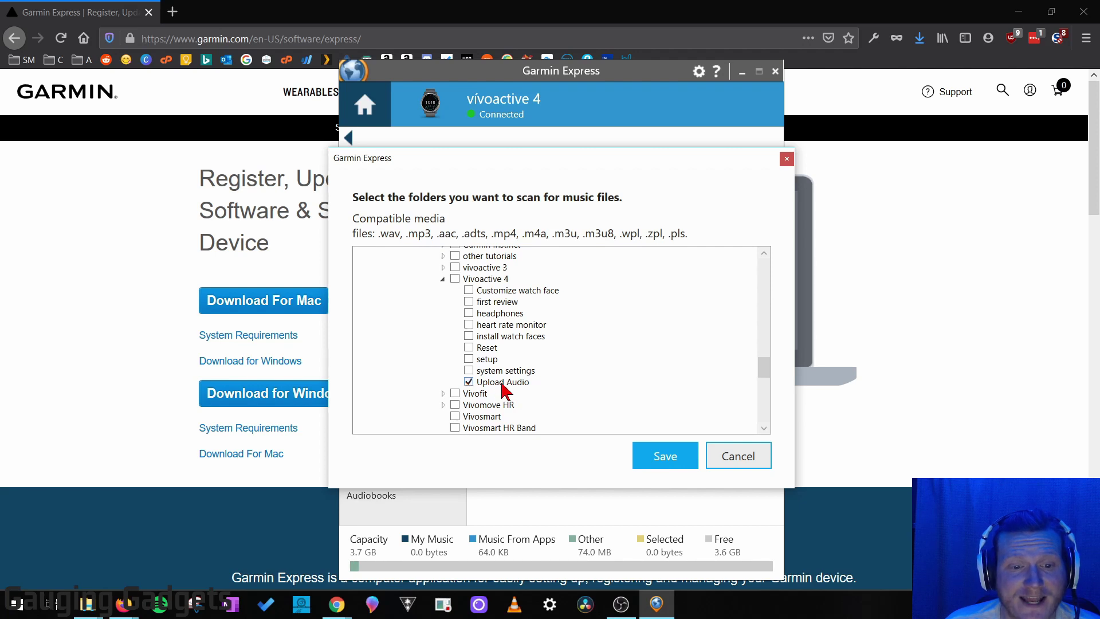
{"action": "left_click", "coordinate": [664, 461]}
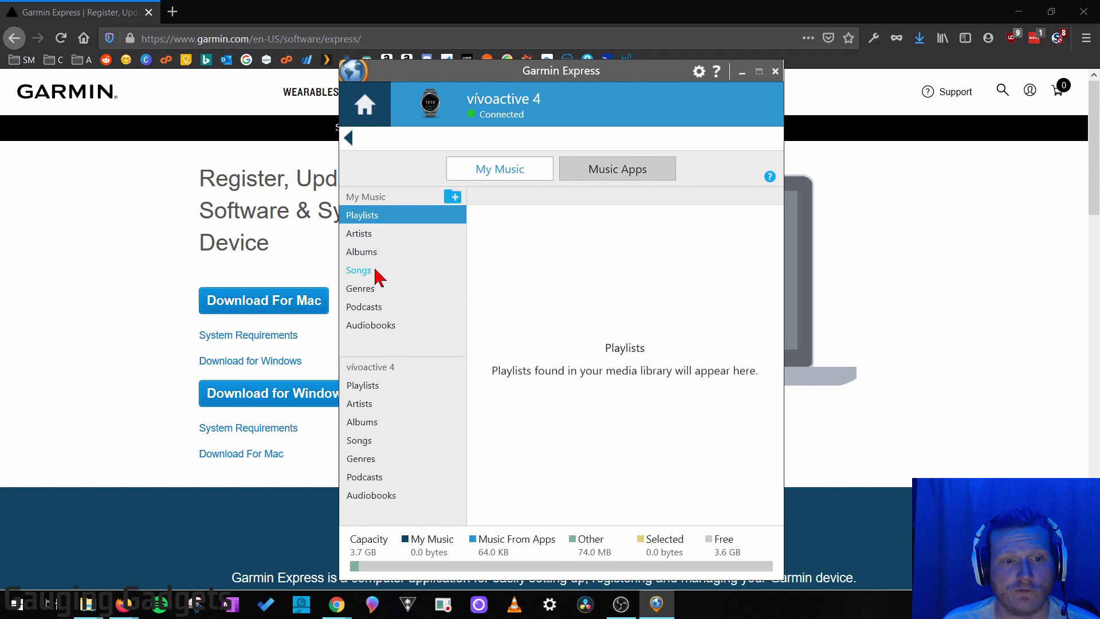
- Browse the library songs, rescan the library, and show Playlists with the 2-song test playlist
{"action": "left_click", "coordinate": [359, 272]}
{"action": "scroll", "coordinate": [550, 295], "scroll_direction": "down", "scroll_amount": 3}
{"action": "scroll", "coordinate": [606, 344], "scroll_direction": "down", "scroll_amount": 4}
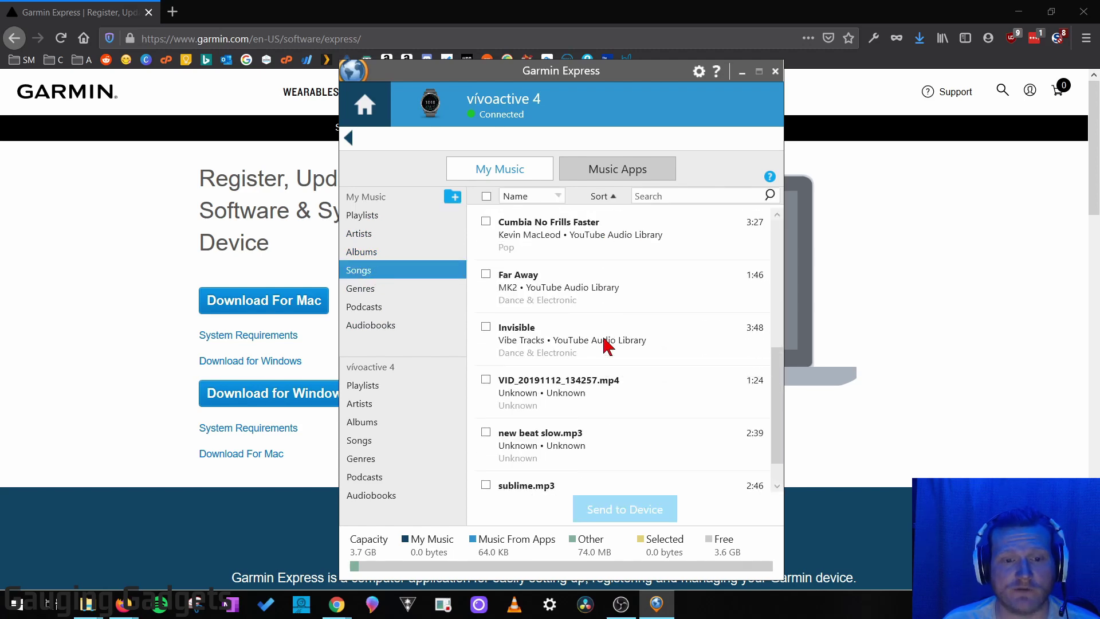
{"action": "scroll", "coordinate": [624, 355], "scroll_direction": "up", "scroll_amount": 8}
{"action": "scroll", "coordinate": [630, 361], "scroll_direction": "up", "scroll_amount": 2}
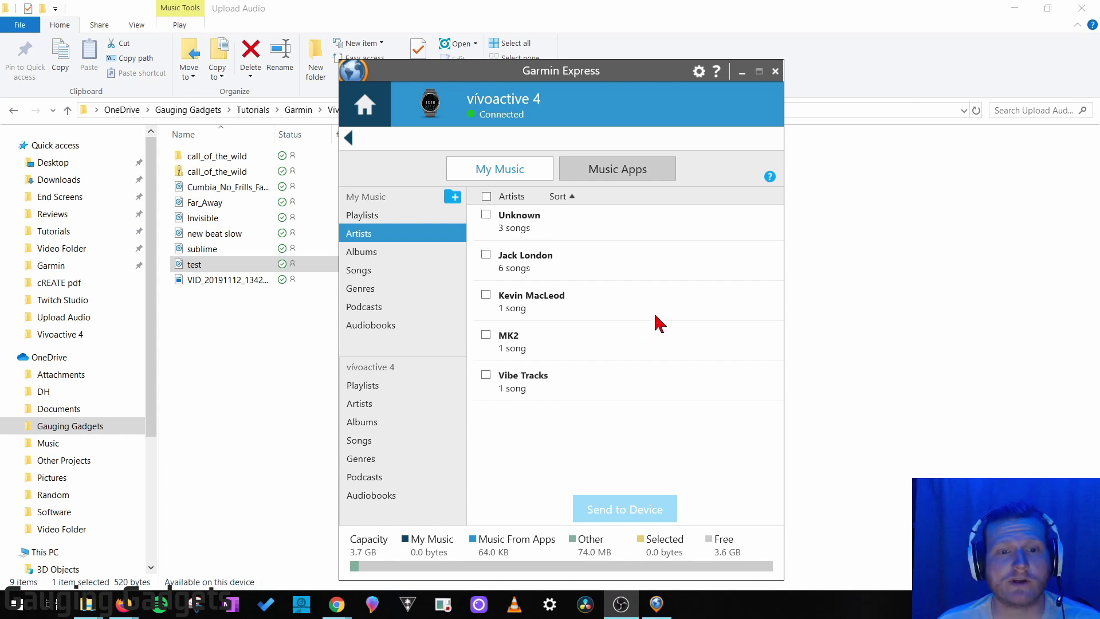
{"action": "left_click", "coordinate": [769, 178]}
{"action": "left_click", "coordinate": [713, 388]}
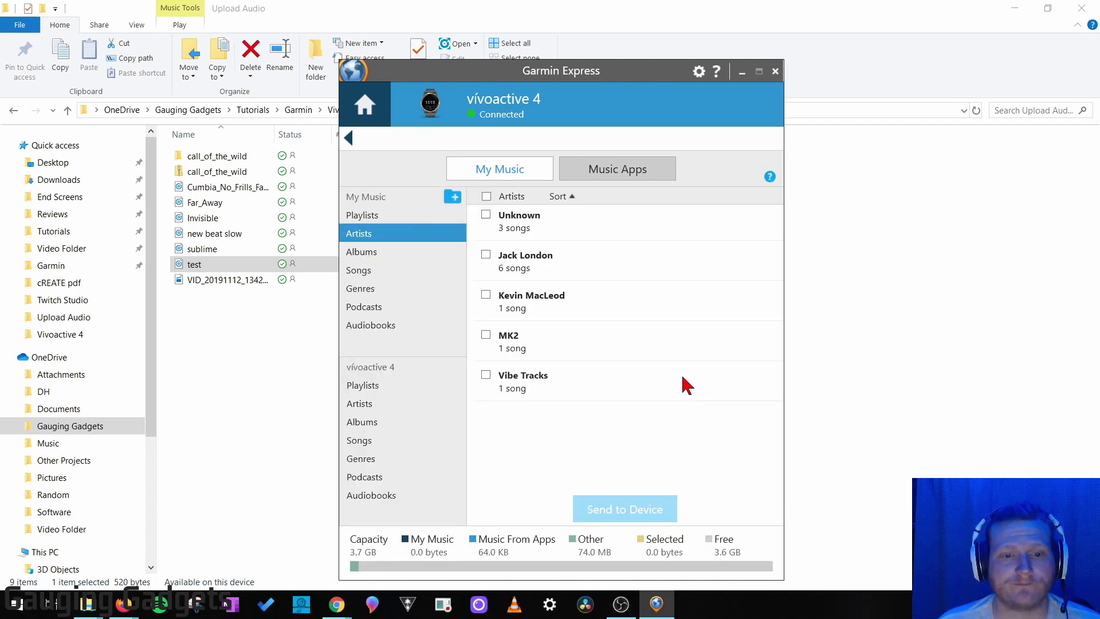
{"action": "left_click", "coordinate": [418, 219]}
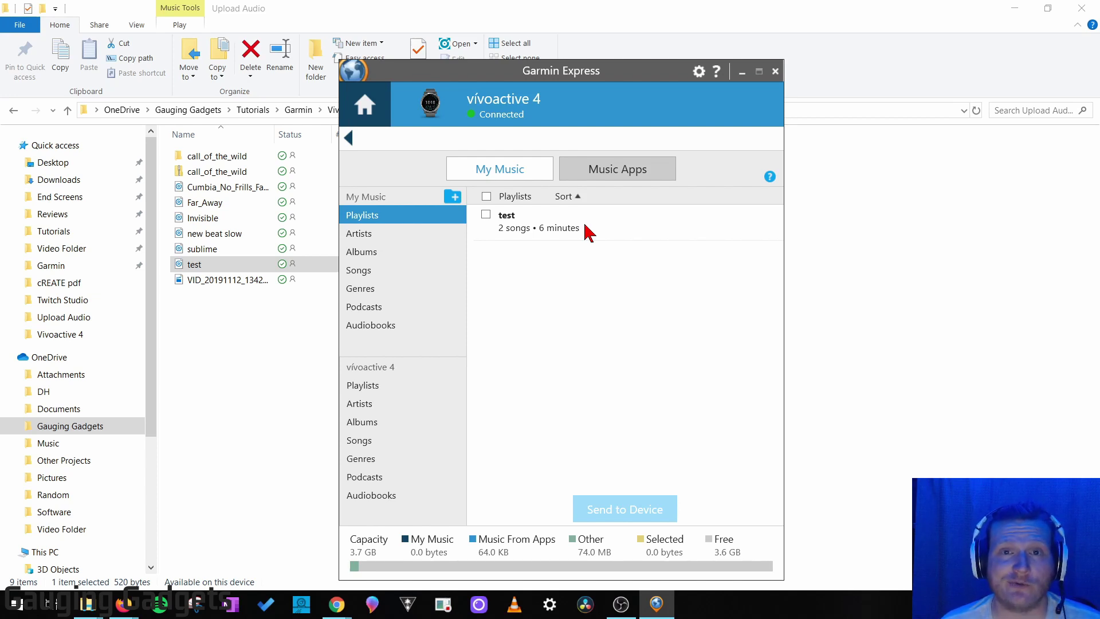
- Select all library songs except VID_20191112_134257.mp4, 120.4 MB in total
{"action": "left_click", "coordinate": [358, 269]}
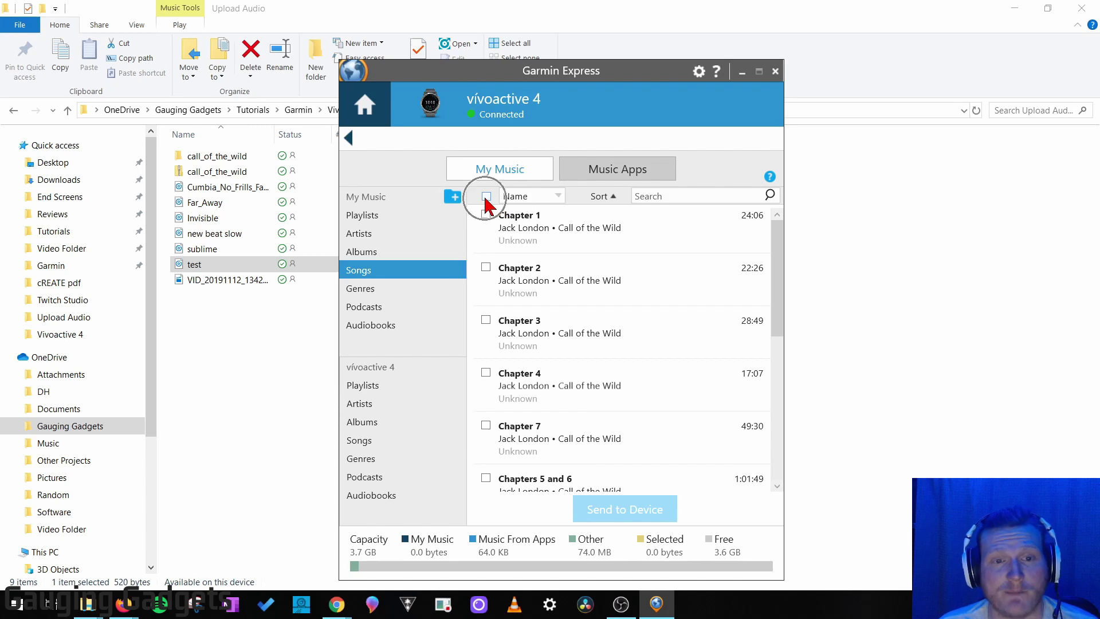
{"action": "left_click", "coordinate": [486, 197]}
{"action": "scroll", "coordinate": [582, 278], "scroll_direction": "down", "scroll_amount": 8}
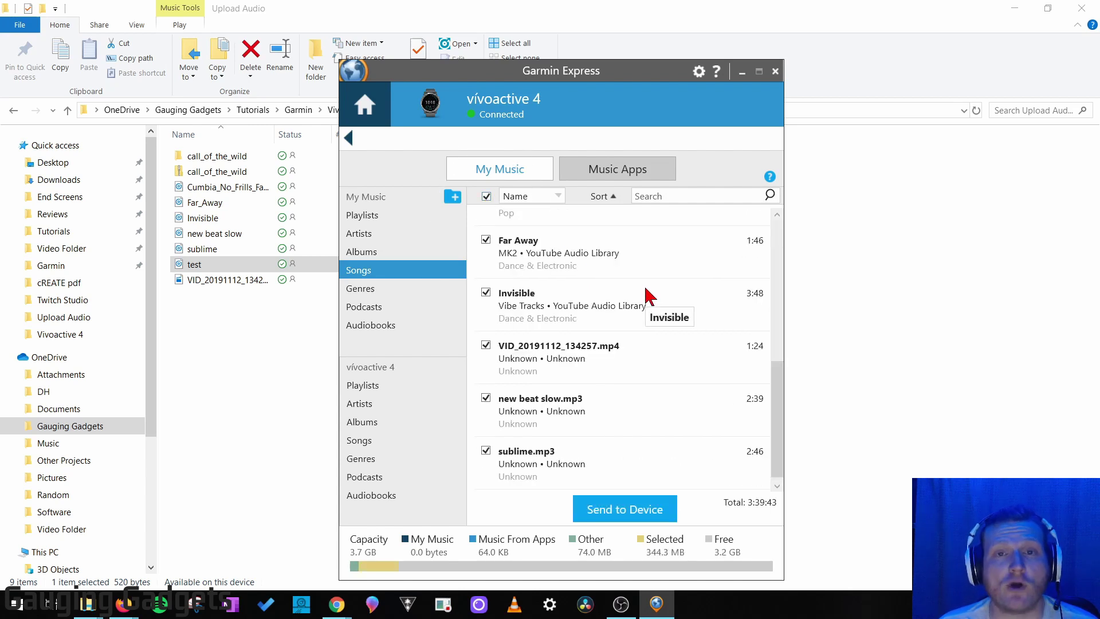
{"action": "left_click", "coordinate": [485, 346]}
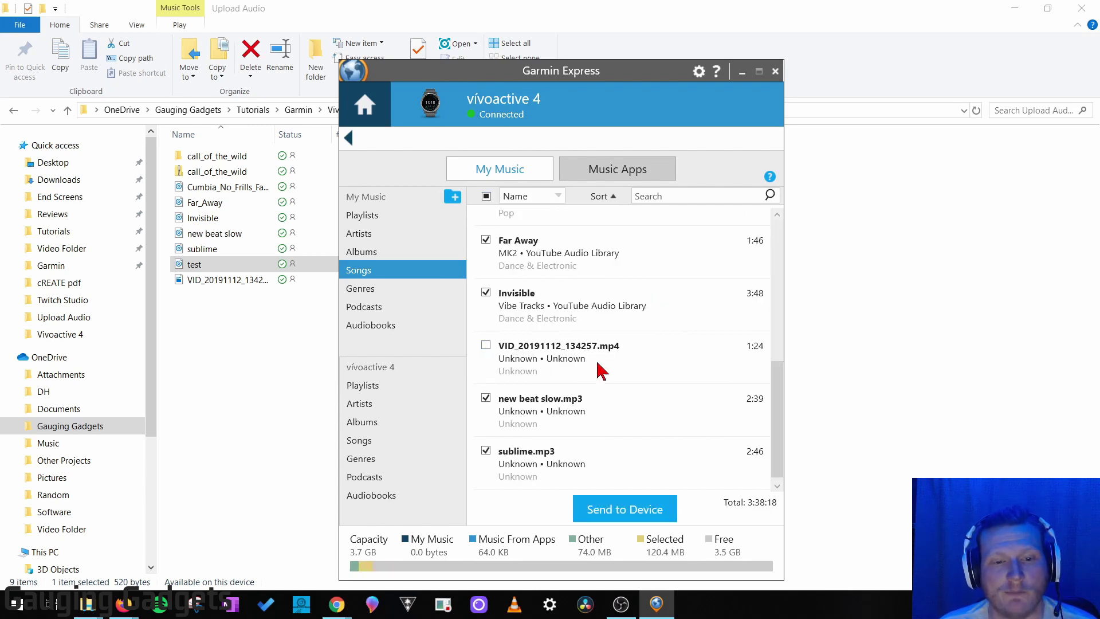
{"action": "scroll", "coordinate": [653, 378], "scroll_direction": "up", "scroll_amount": 1}
{"action": "scroll", "coordinate": [653, 378], "scroll_direction": "up", "scroll_amount": 1}
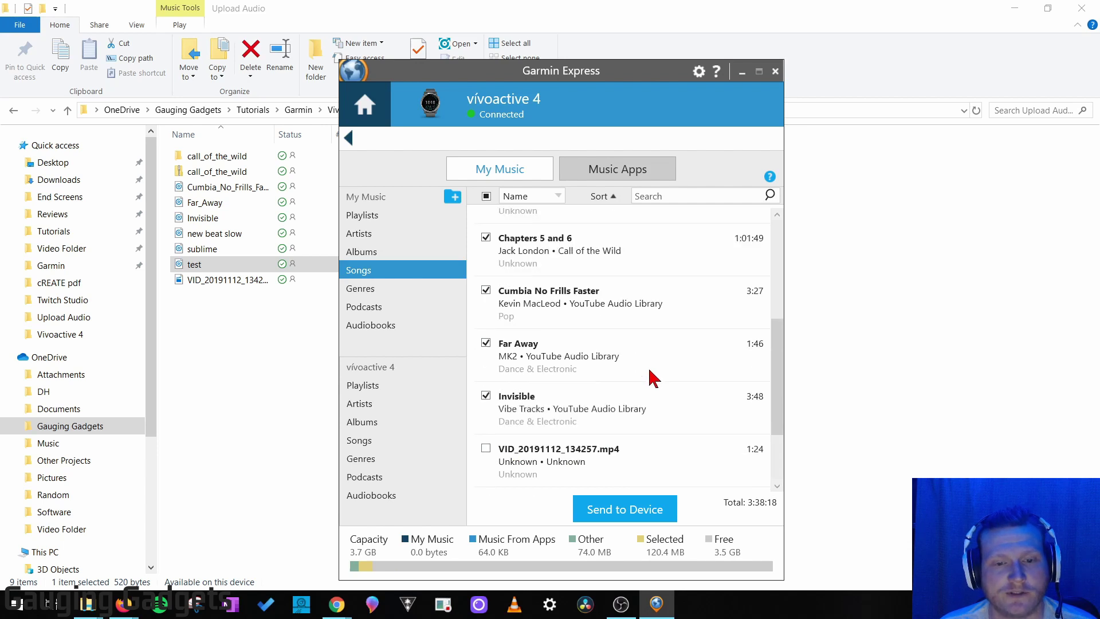
{"action": "scroll", "coordinate": [653, 378], "scroll_direction": "up", "scroll_amount": 7}
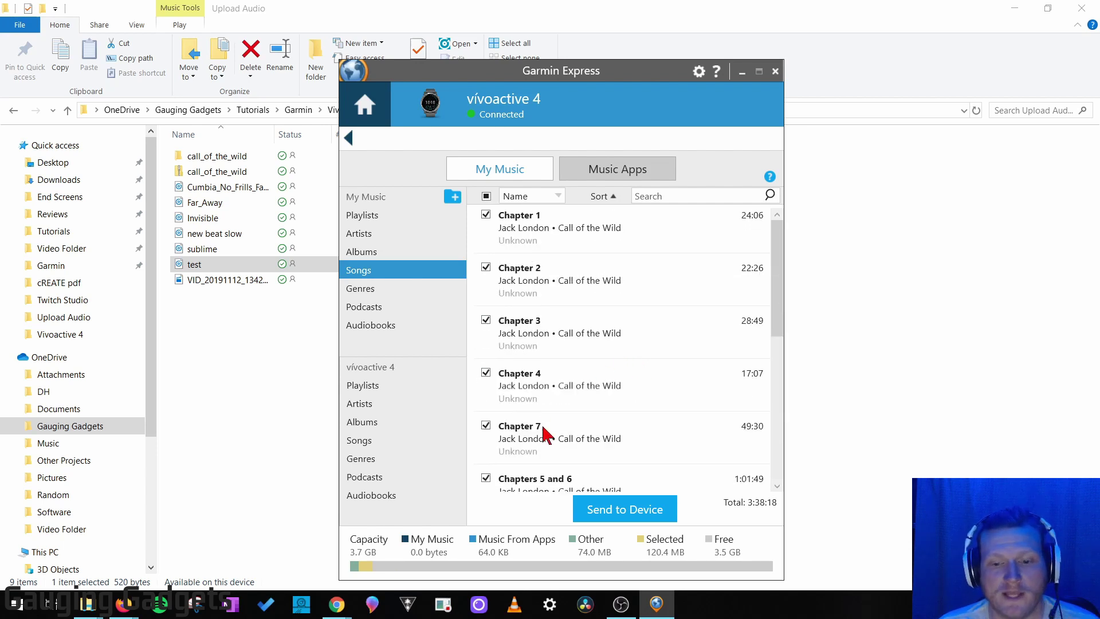
{"action": "left_click", "coordinate": [663, 517]}
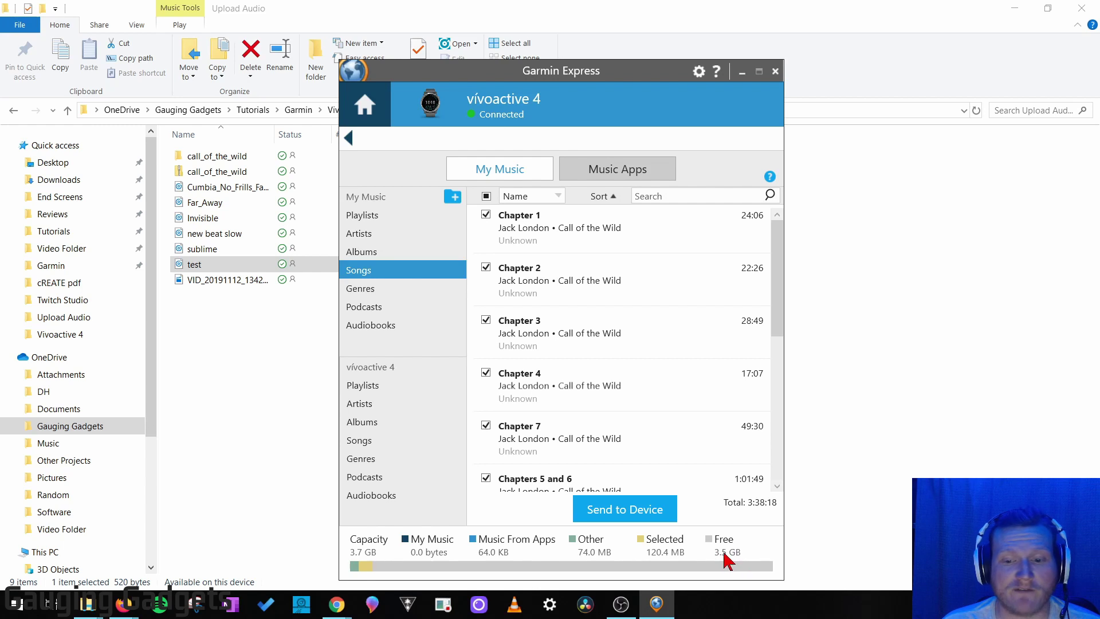
- Send the selected songs to the vívoactive 4 and dismiss the 'Transfer complete!' notice
{"action": "left_click", "coordinate": [623, 519]}
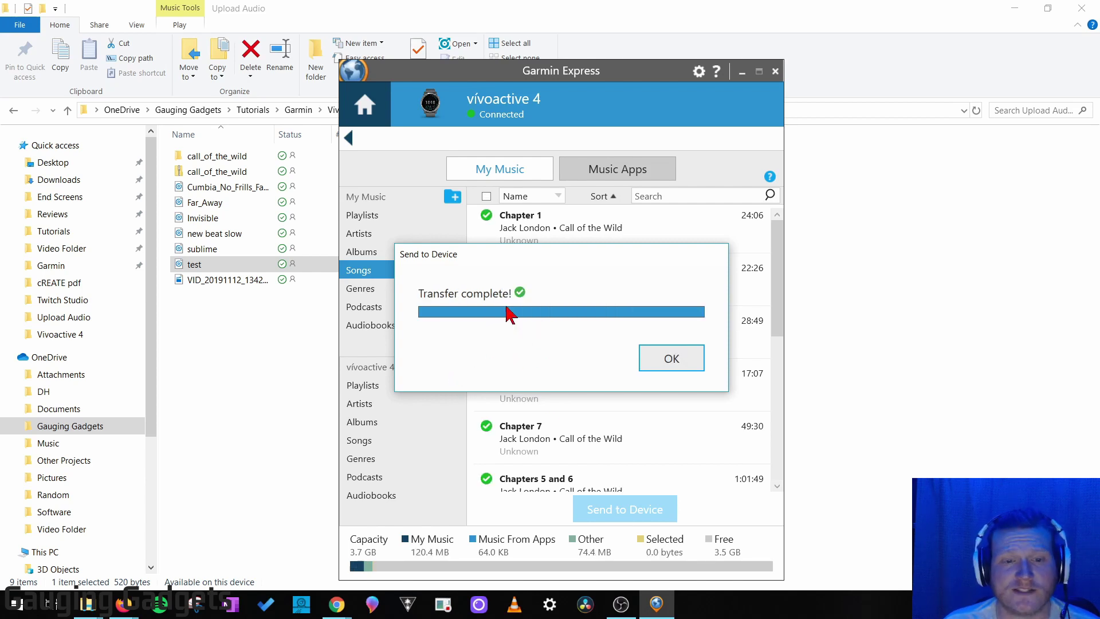
{"action": "left_click", "coordinate": [681, 366]}
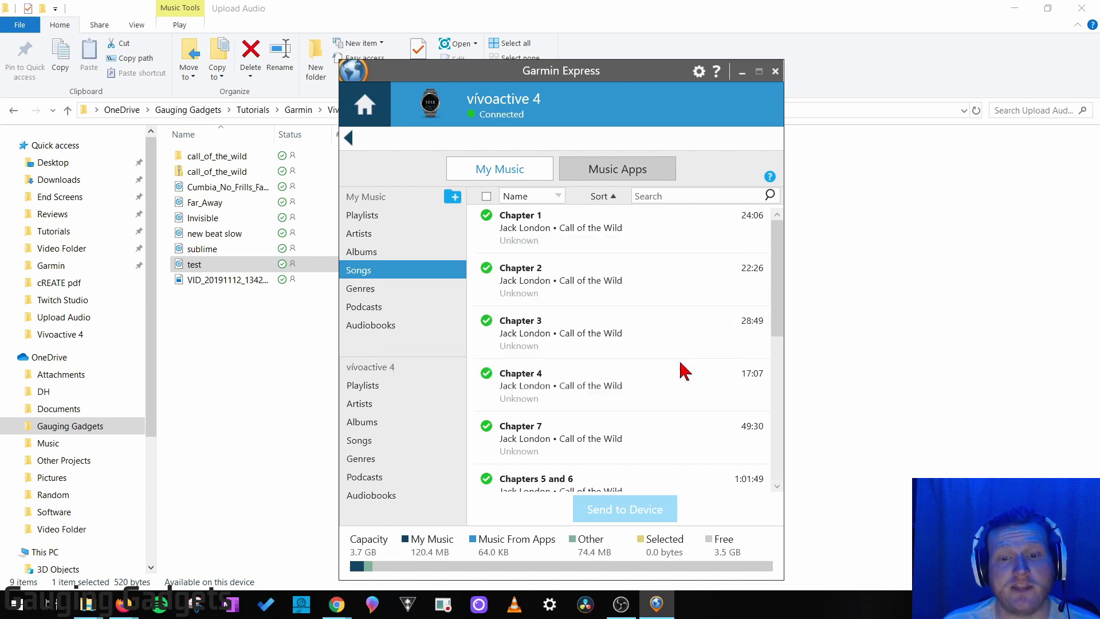
- Browse the watch's artists and playlists, ending on its Songs list with Far Away, Invisible and sublime.mp3
{"action": "left_click", "coordinate": [369, 404]}
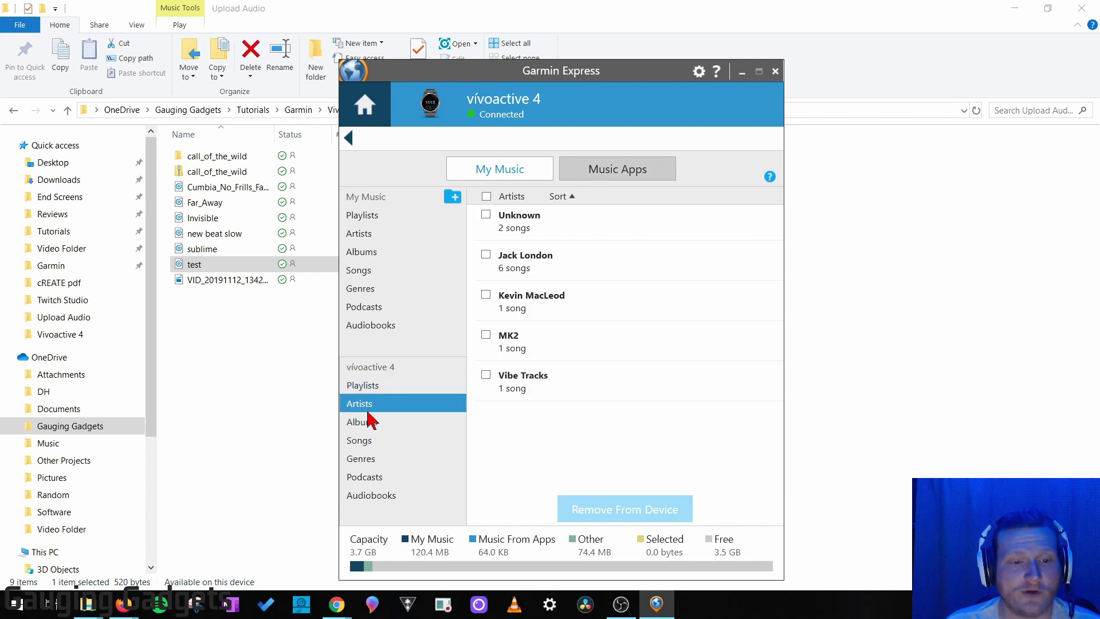
{"action": "left_click", "coordinate": [365, 440]}
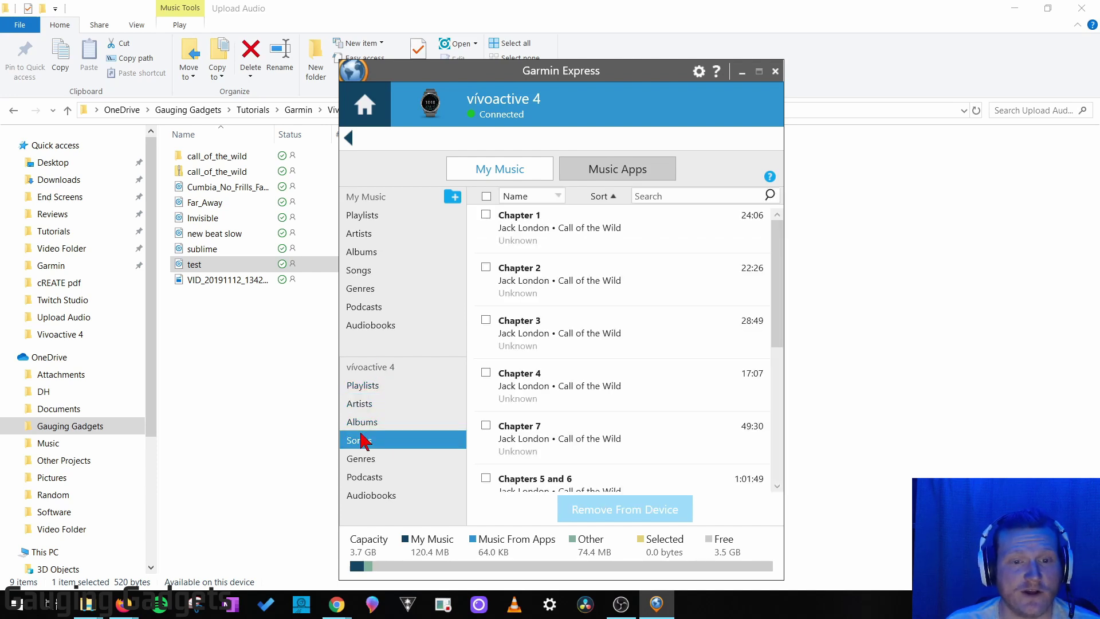
{"action": "left_click", "coordinate": [367, 406]}
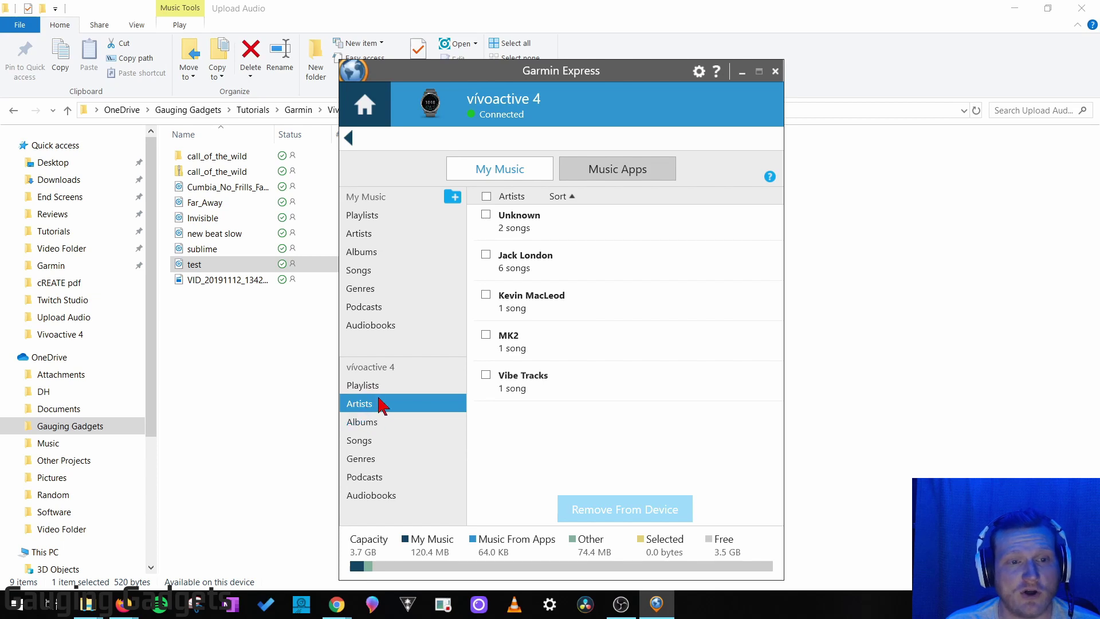
{"action": "left_click", "coordinate": [362, 217]}
{"action": "left_click", "coordinate": [359, 440]}
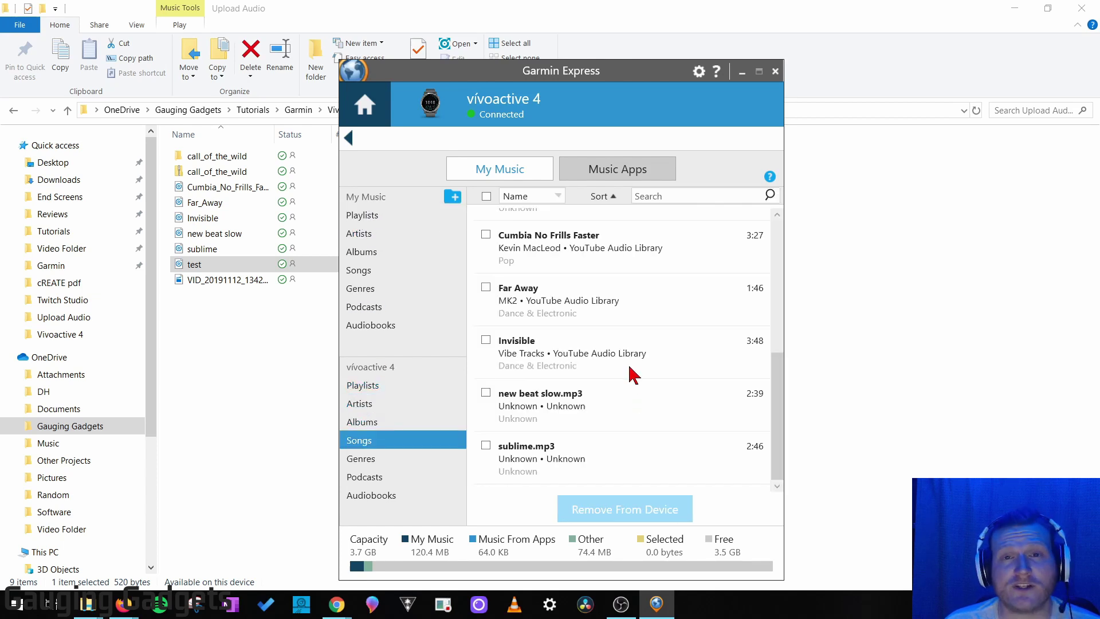
- Tick the song Invisible in the watch's Songs list and remove it from the vívoactive 4
{"action": "left_click", "coordinate": [486, 340]}
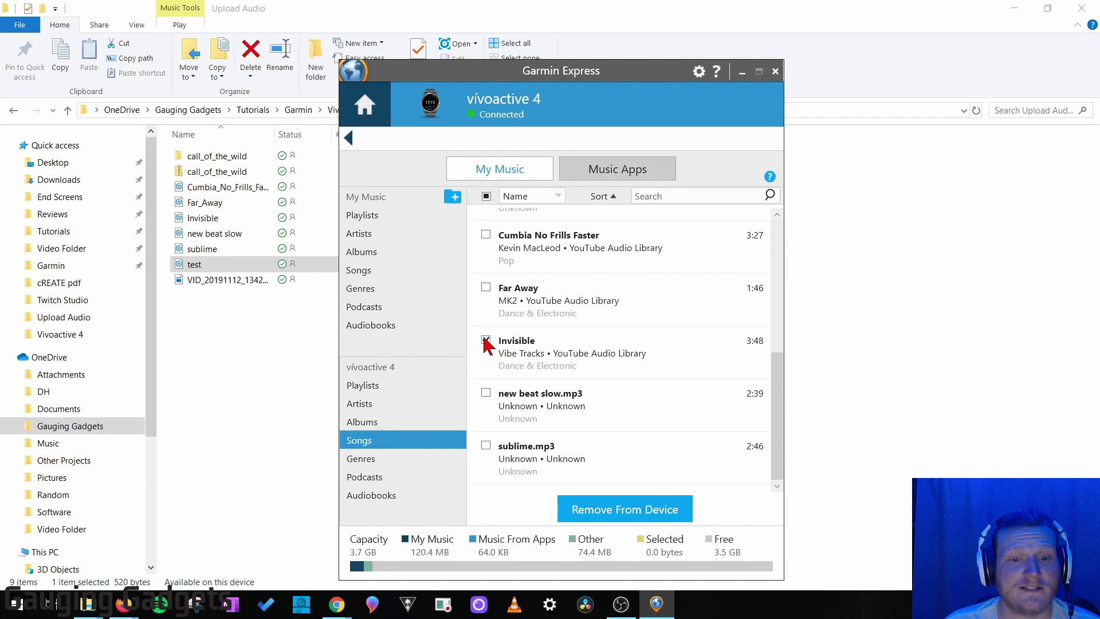
{"action": "left_click", "coordinate": [615, 513]}
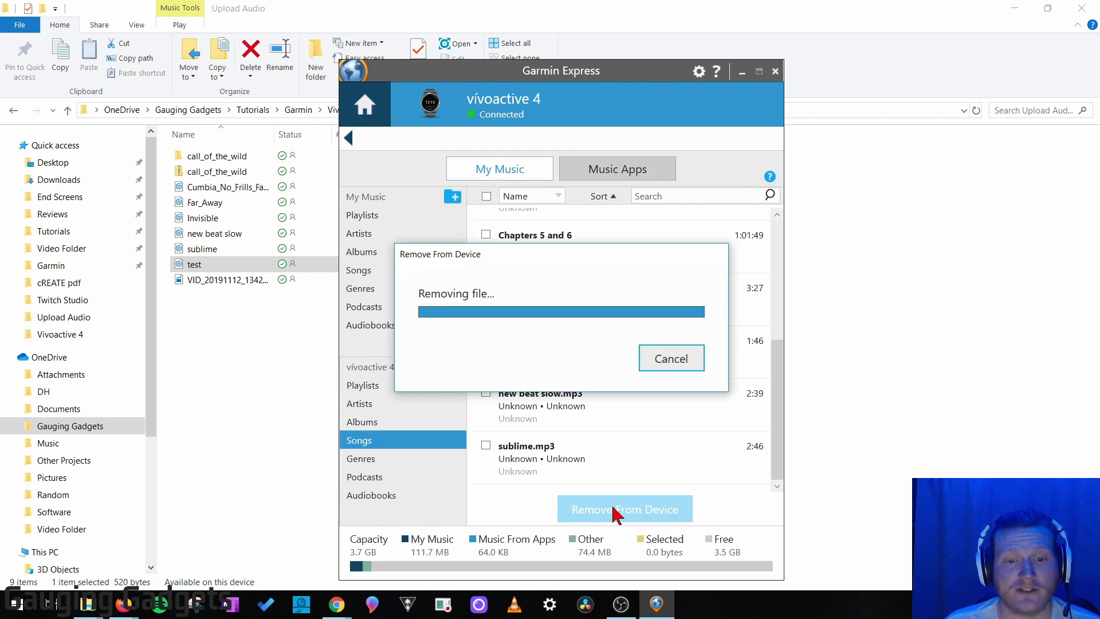